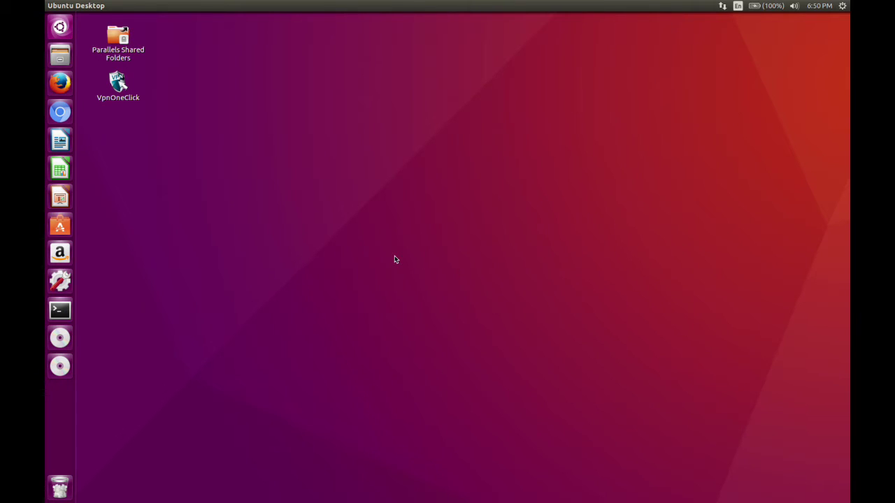
Open the DeSmuME (Gtk) page of the Ubuntu apps directory in Firefox.
left_click(60, 84)
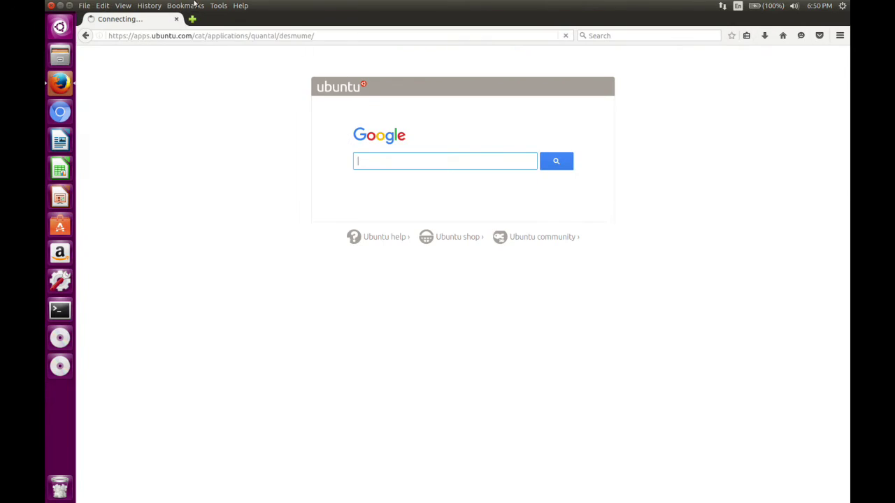
left_click(160, 6)
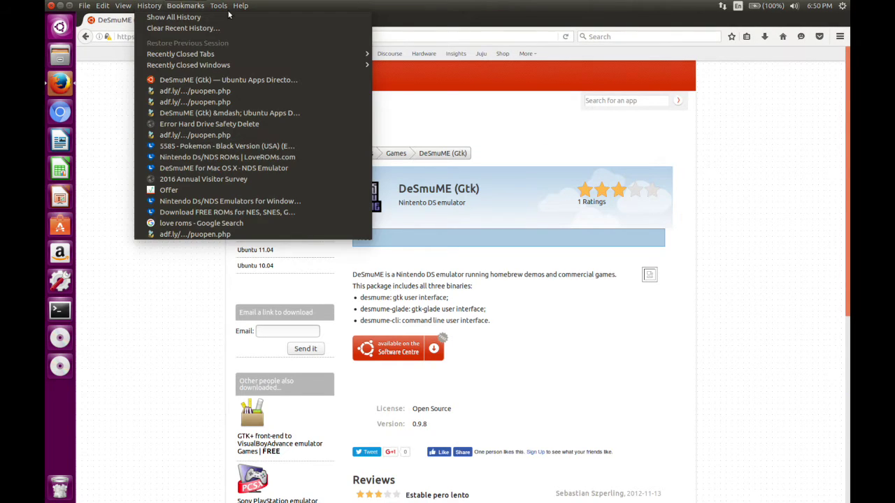
left_click(782, 283)
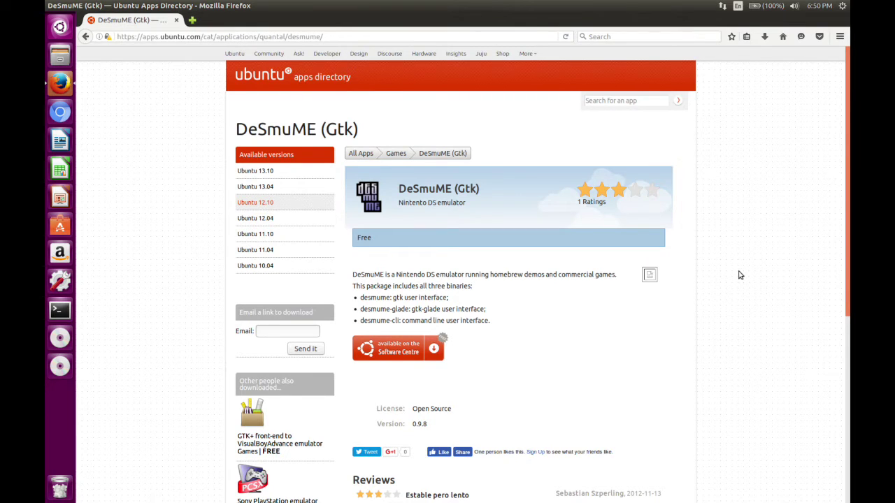
scroll(740, 275, "down", 2)
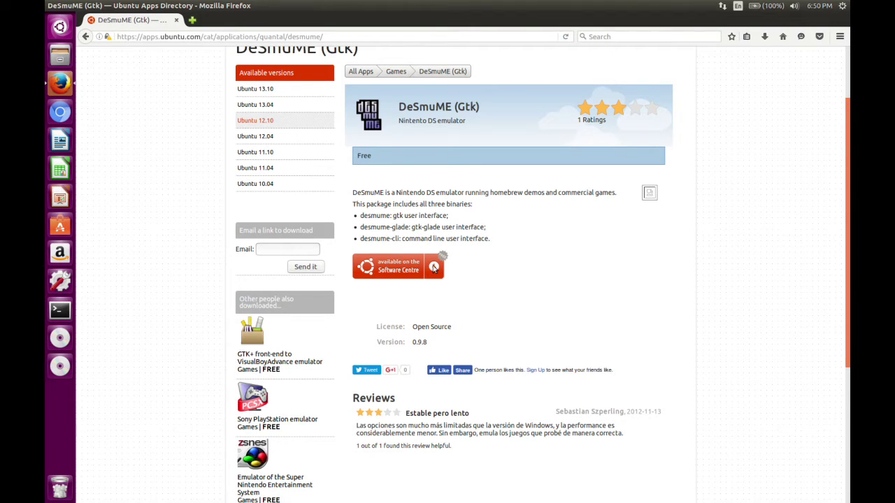
Install the desmume package through AptURL, authenticating with the account password, and minimize the browser.
left_click(427, 266)
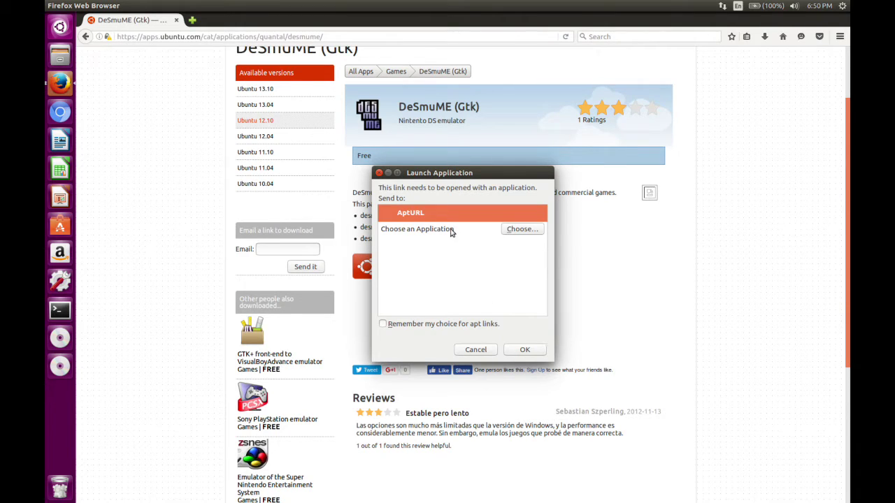
left_click(522, 353)
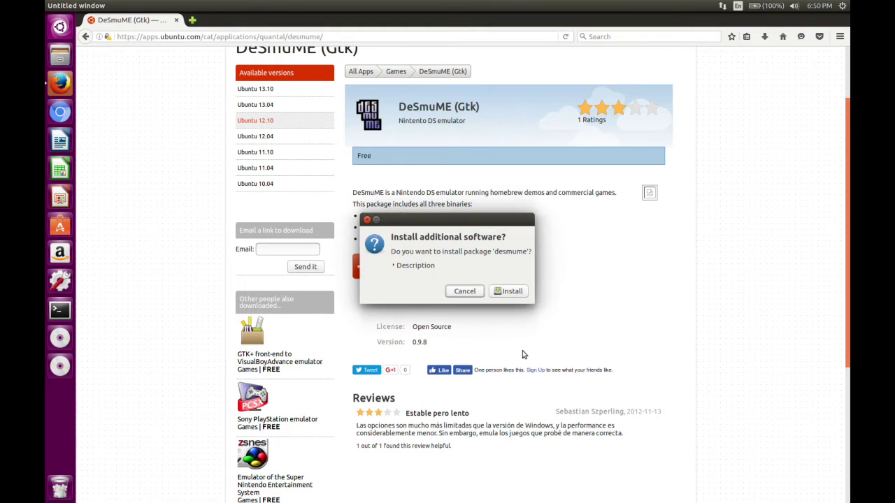
left_click(507, 296)
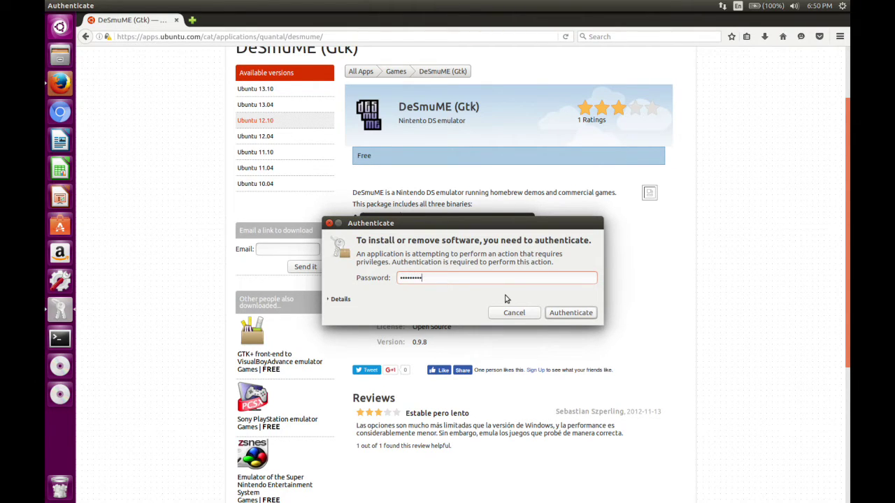
key("Return")
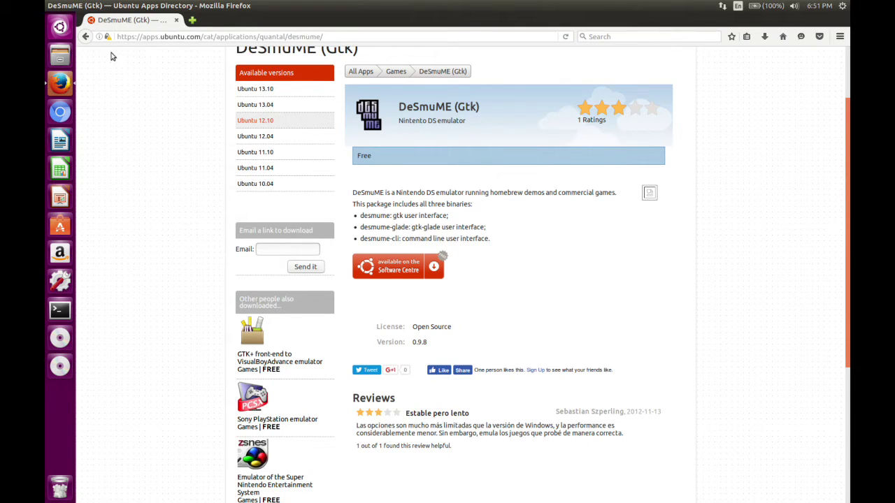
left_click(61, 6)
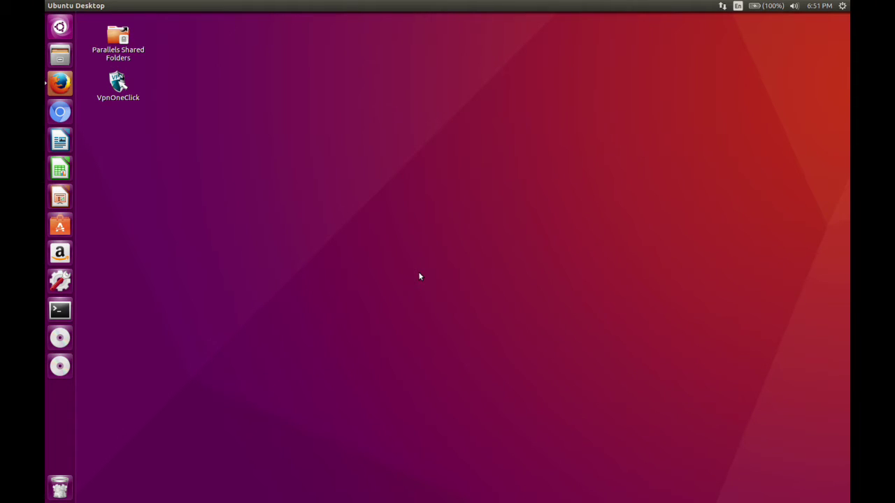
Check the computer's application list for the installed DeSmuME emulator.
left_click(60, 84)
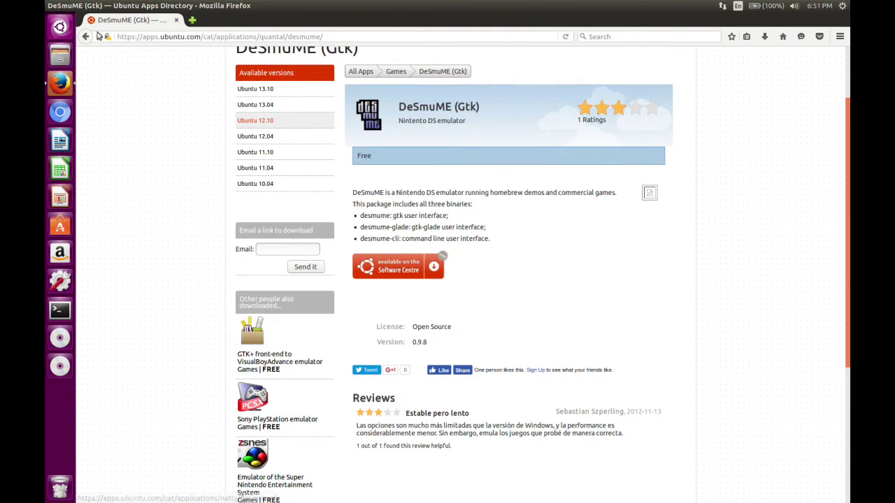
left_click(60, 5)
left_click(60, 27)
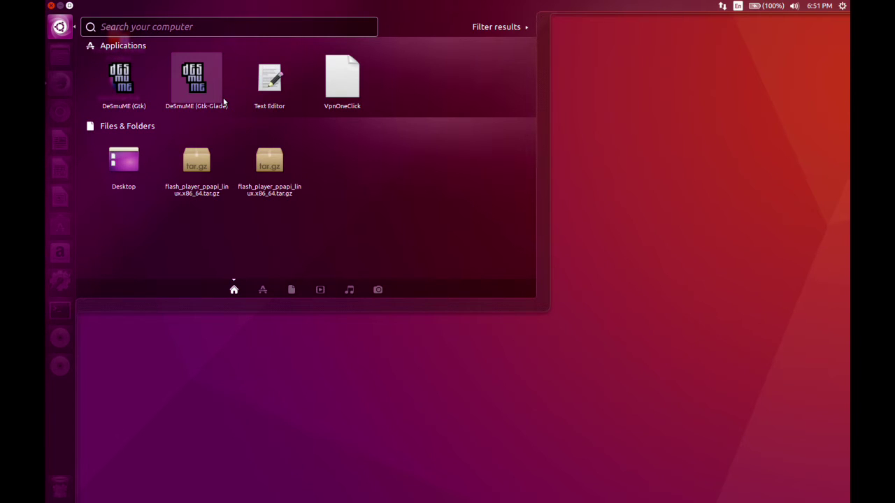
left_click(221, 406)
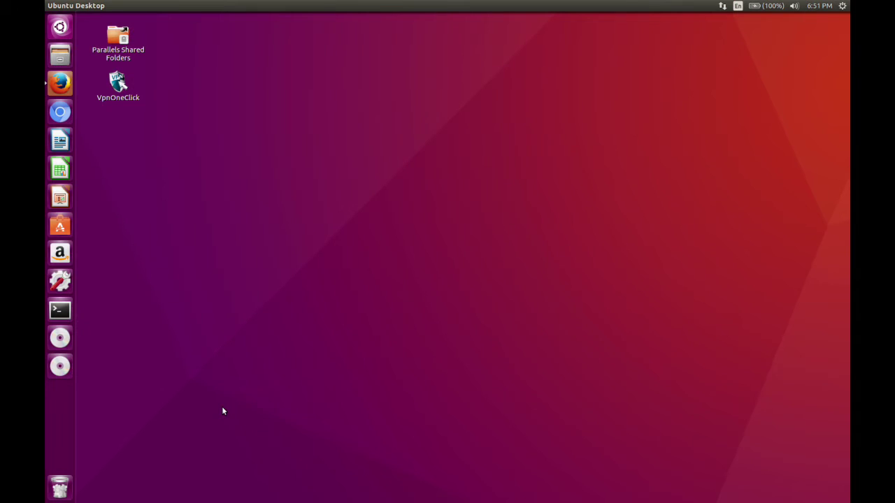
Switch to Chromium, open the LoveROMs Nintendo DS ROM list from the browsing history in a maximized window, and skip the adf.ly ad.
left_click(50, 116)
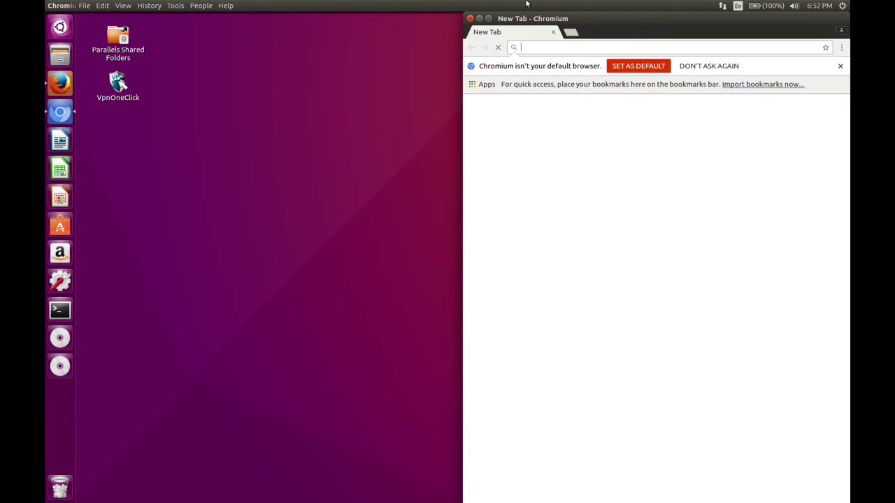
left_click(149, 5)
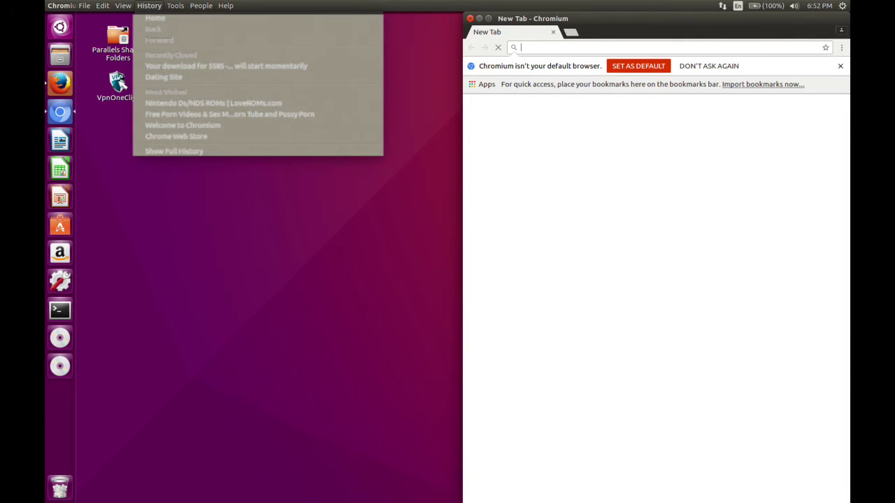
left_click(176, 103)
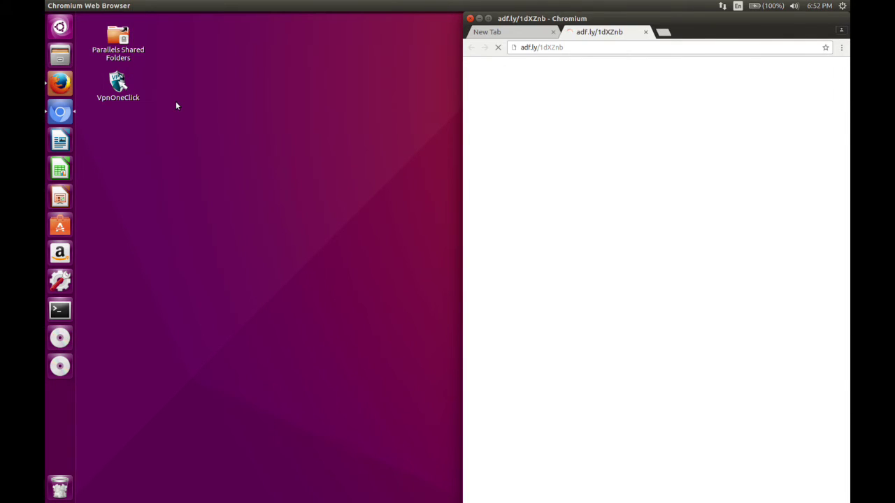
left_click(552, 32)
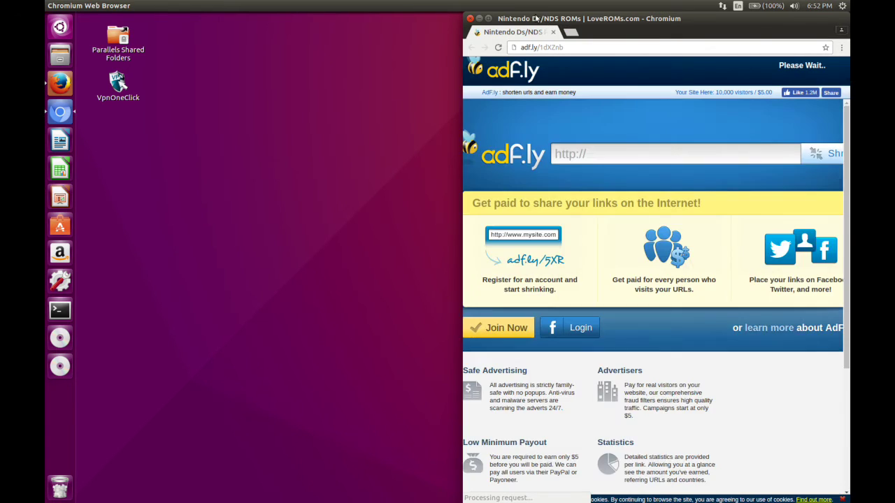
double_click(548, 19)
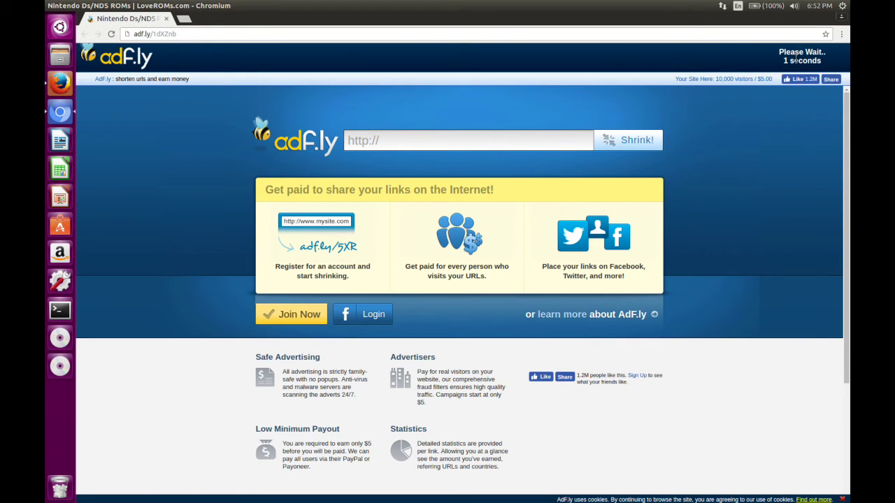
left_click(796, 59)
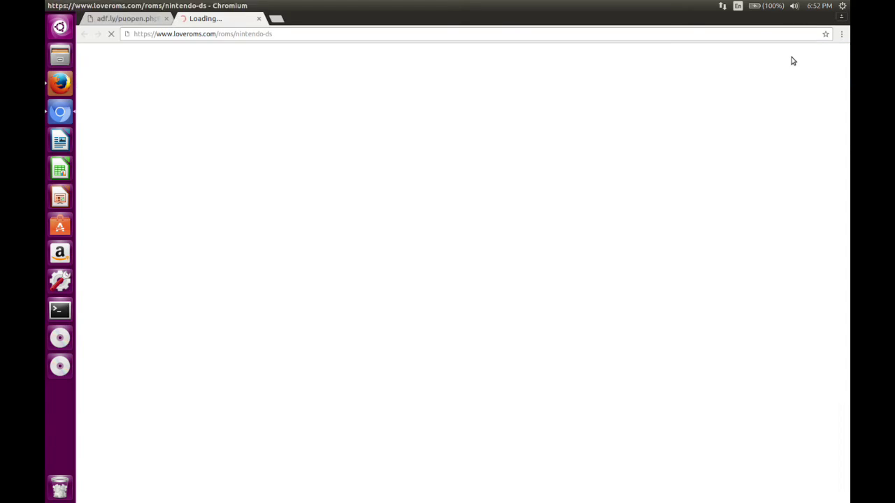
Find 5585 - Pokemon - Black Version in the Nintendo DS ROM list and start its first download option.
scroll(276, 155, "down", 5)
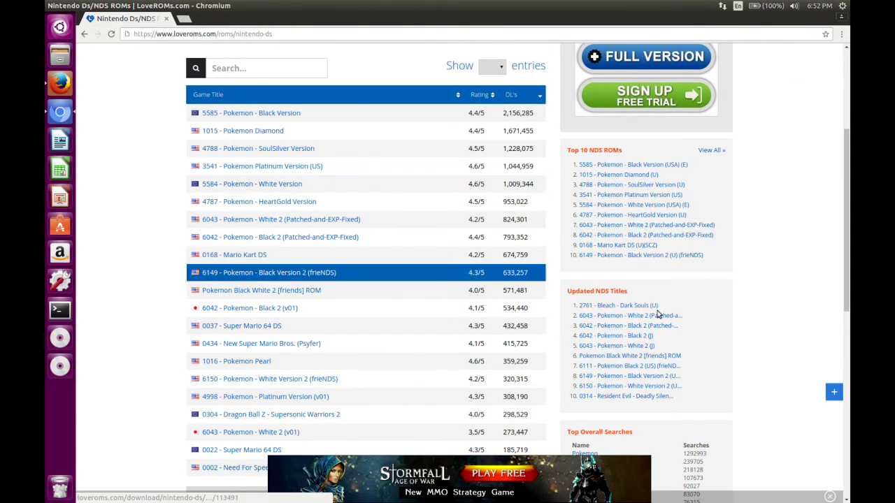
scroll(822, 175, "up", 3)
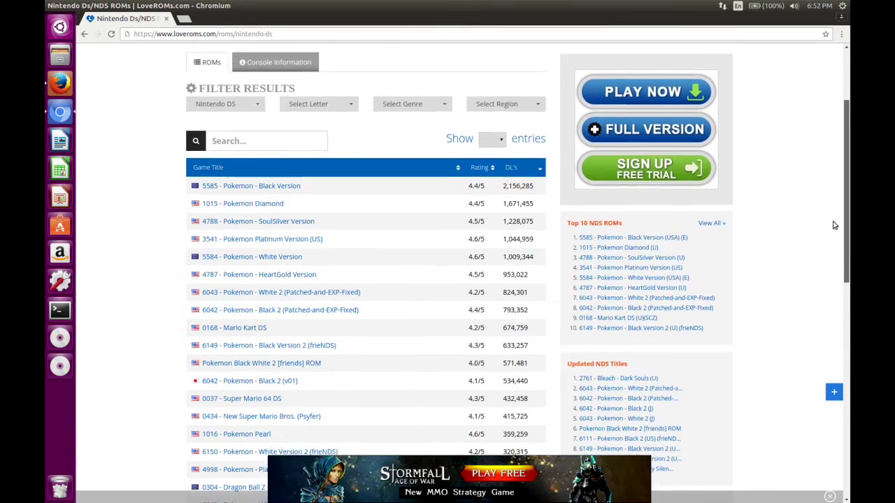
left_click_drag(846, 193, 775, 262)
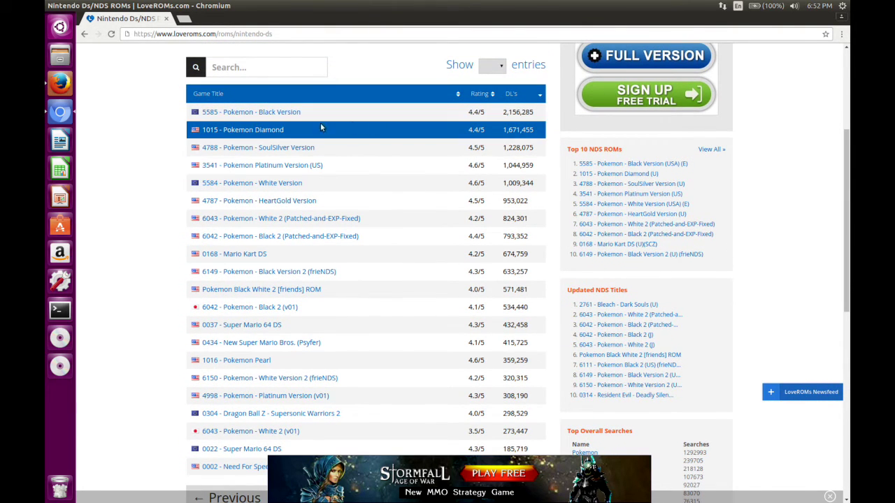
left_click(256, 116)
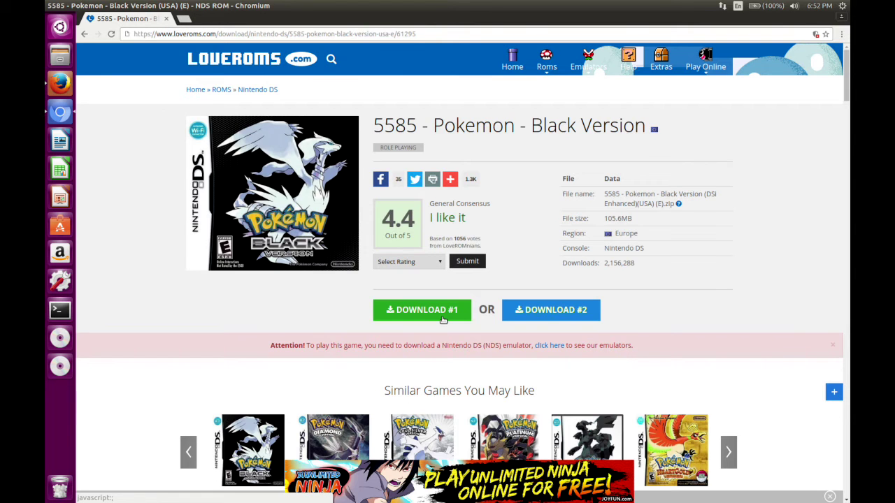
left_click(442, 319)
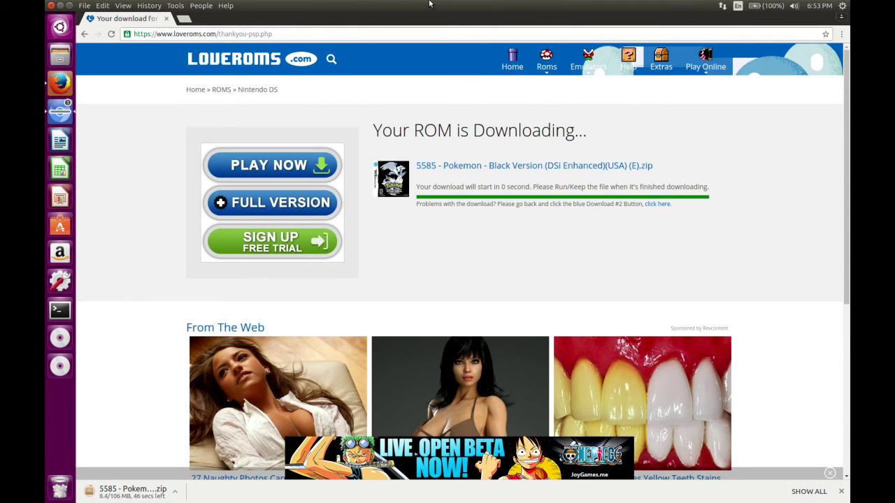
Place the downloaded Pokemon Black zip file on the desktop and hide the browser window.
left_click_drag(429, 3, 891, 315)
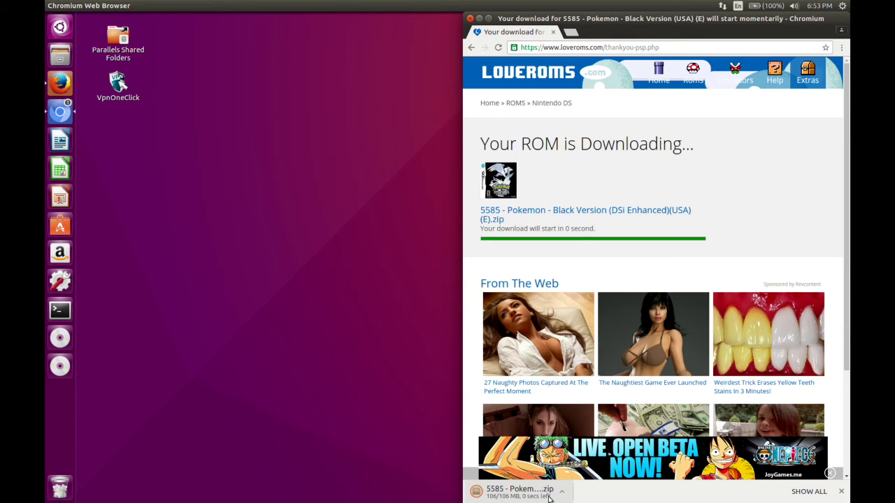
left_click_drag(517, 492, 251, 367)
key("ctrl+super+d")
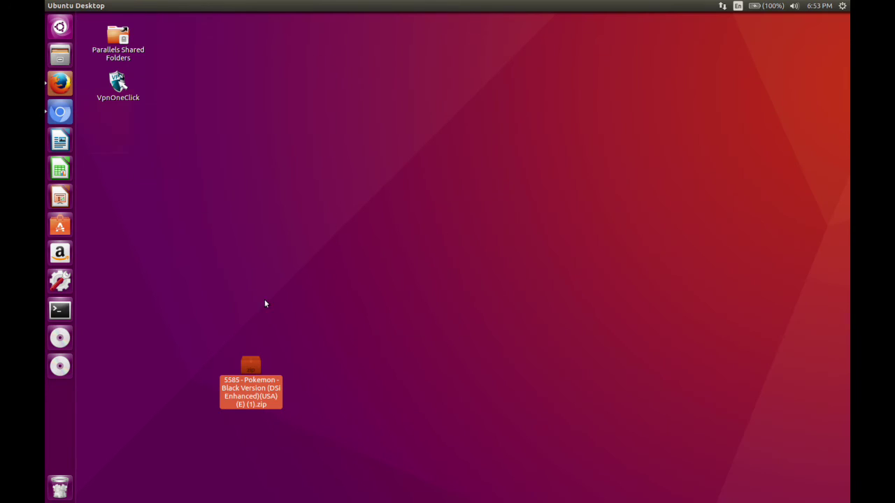
Extract all files of the Pokemon Black zip to the Desktop with Archive Manager, then close the archive.
right_click(251, 371)
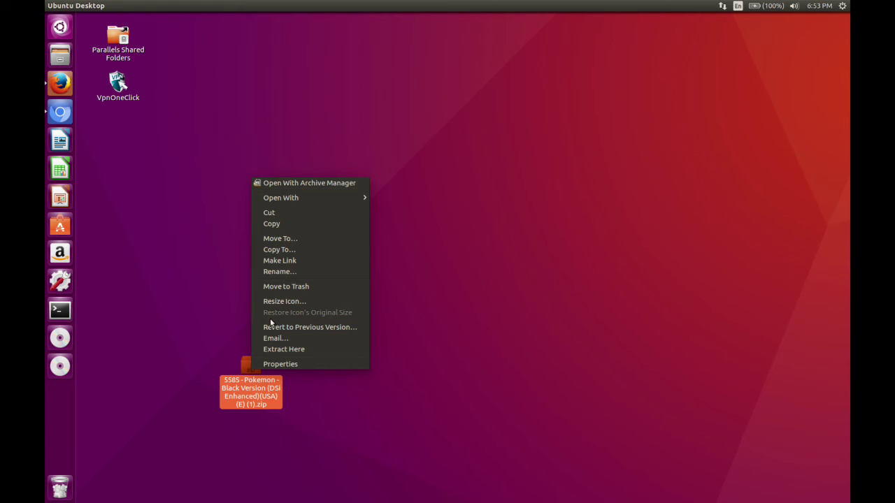
left_click(251, 362)
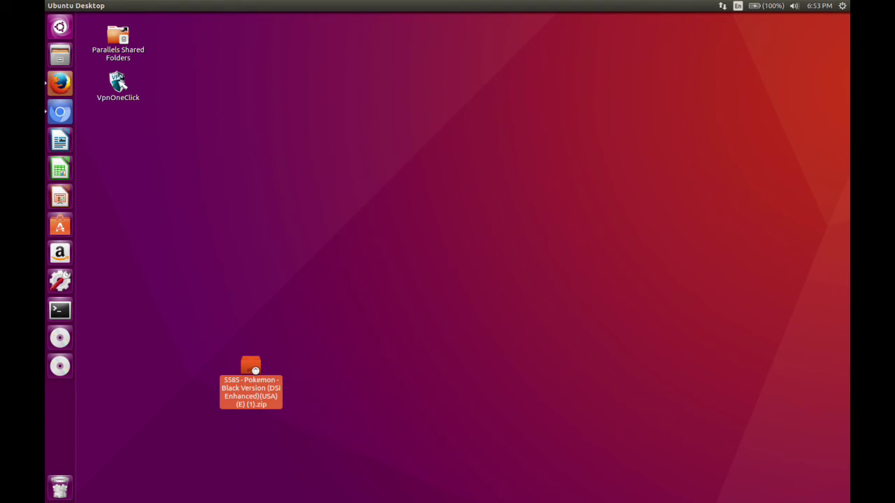
double_click(255, 371)
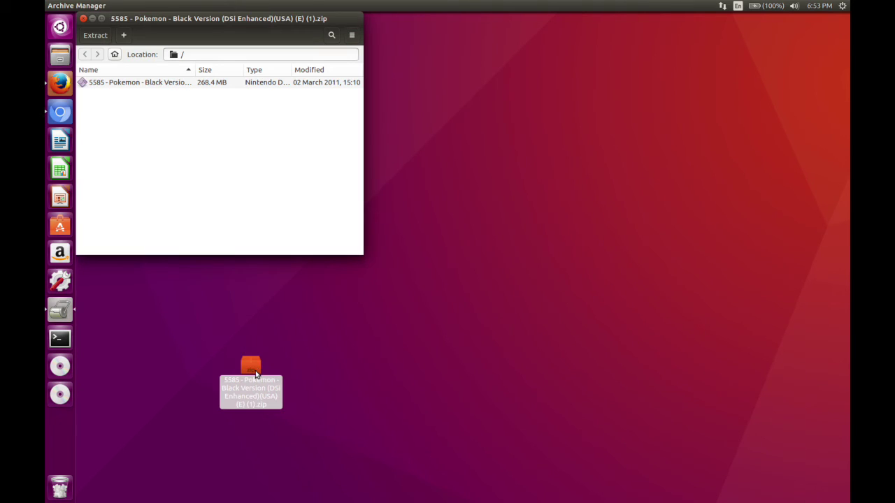
left_click(95, 35)
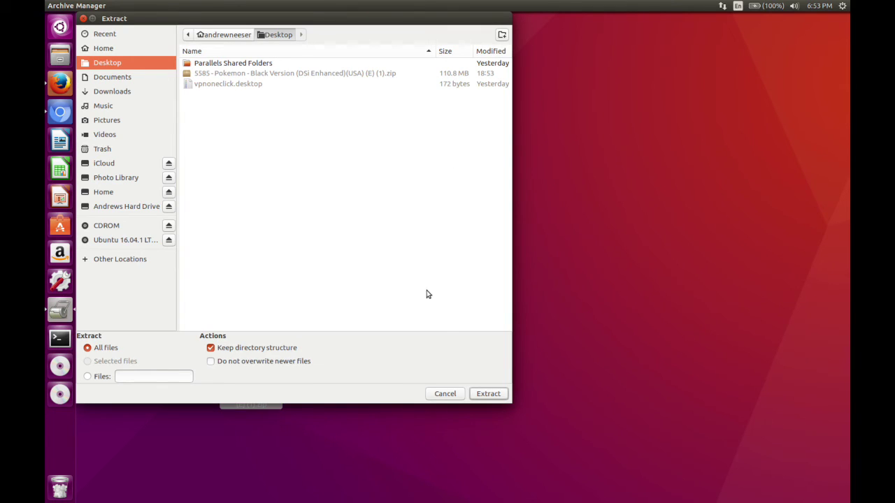
left_click(488, 394)
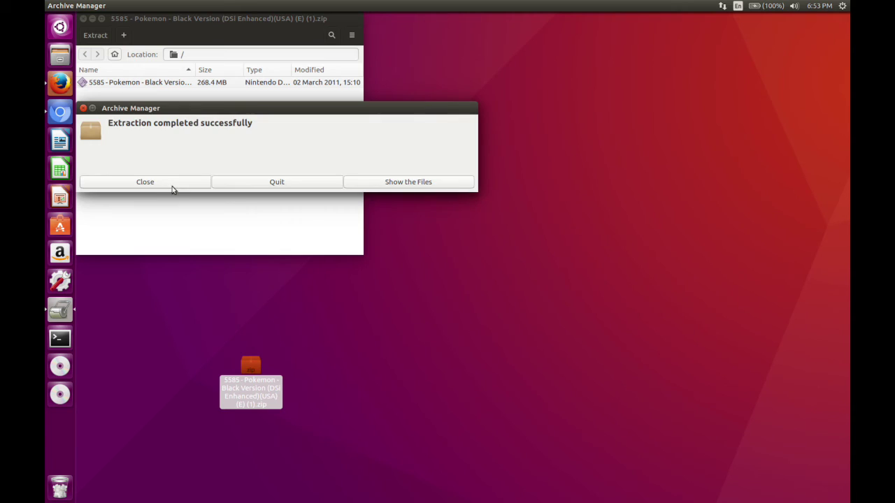
left_click(171, 185)
left_click(83, 18)
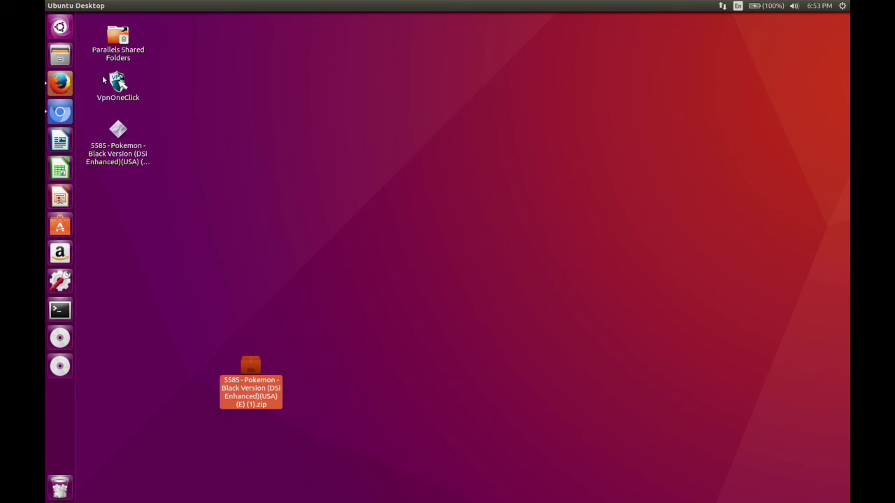
Launch the extracted Pokemon Black .nds file in DeSmuME, try the pause and run controls, and view the configuration options.
double_click(116, 135)
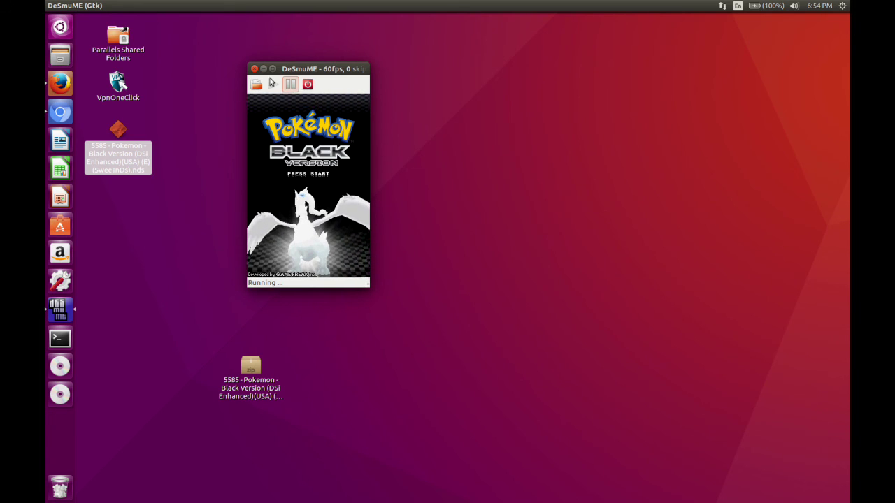
left_click(290, 85)
left_click(272, 85)
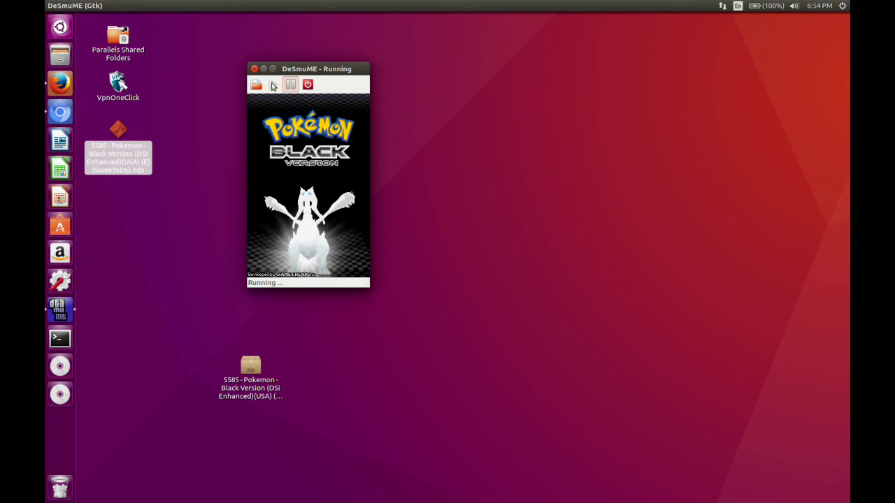
left_click(123, 5)
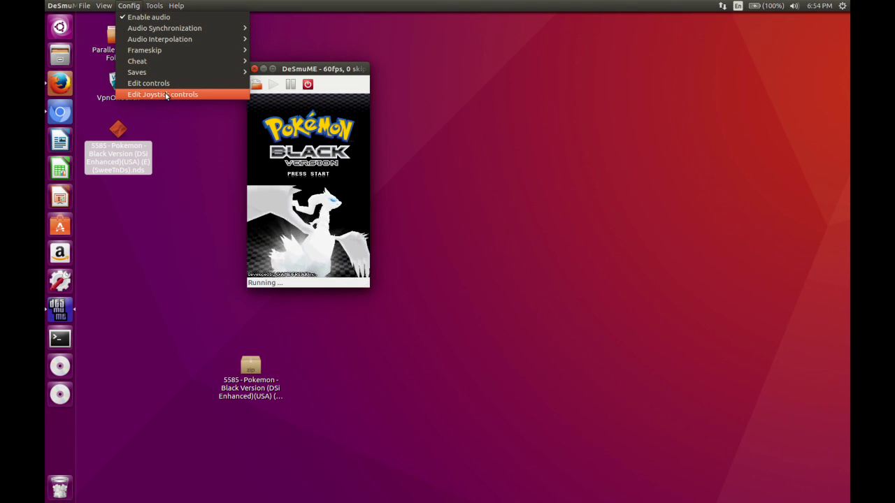
left_click(290, 85)
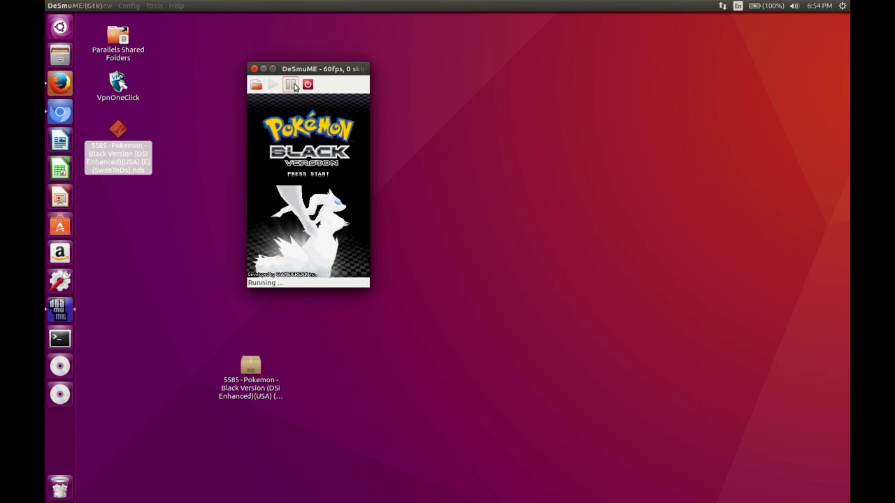
Pause the running Pokemon Black game and look through the emulator's configuration, tool and file options without changing any.
left_click(292, 85)
left_click(129, 5)
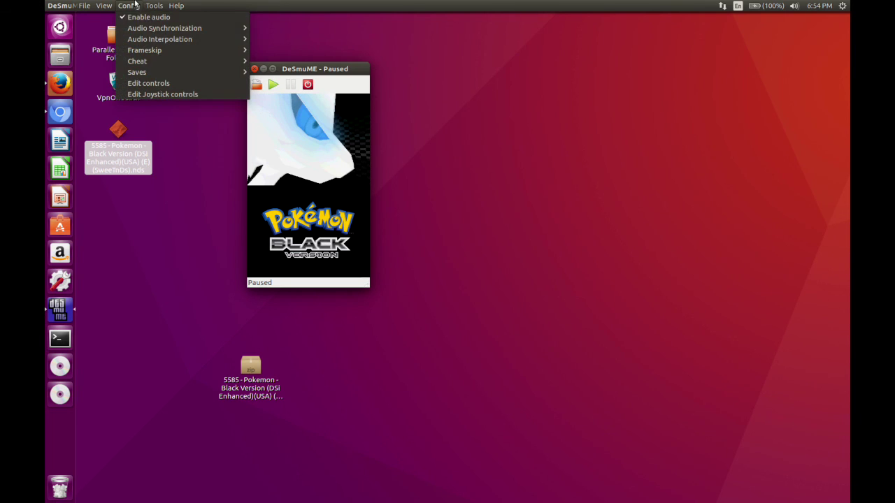
mouse_move(159, 4)
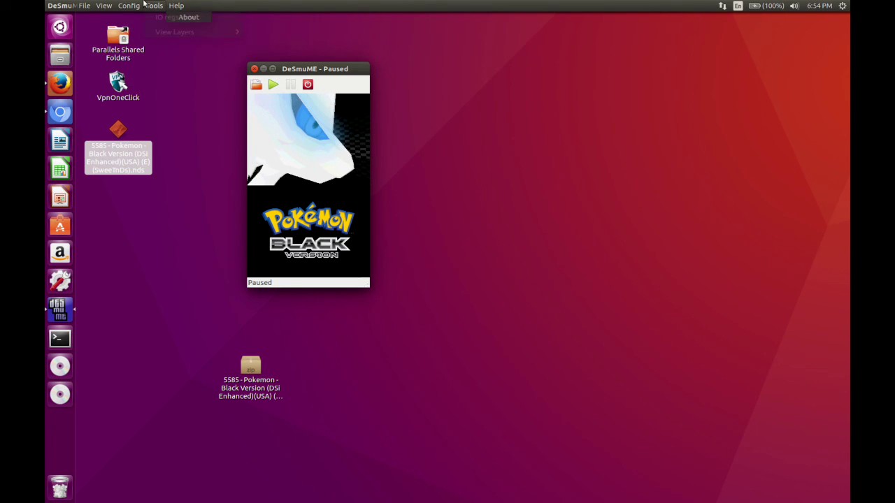
mouse_move(77, 4)
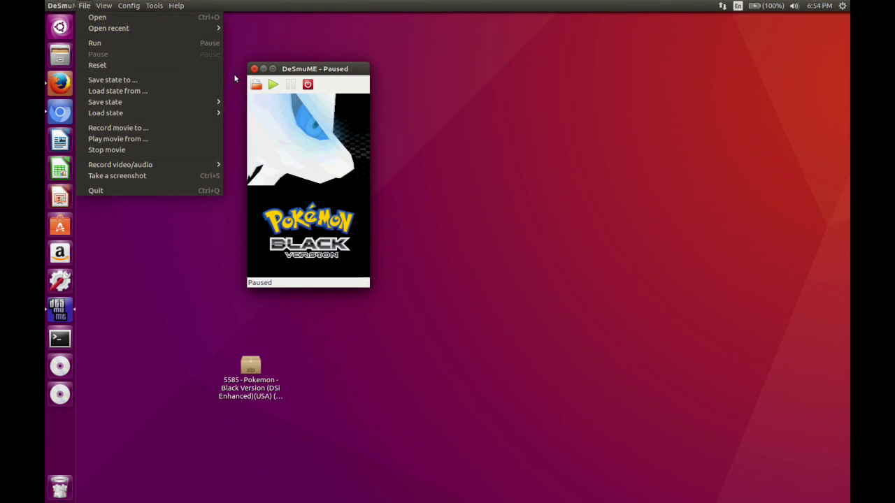
mouse_move(116, 5)
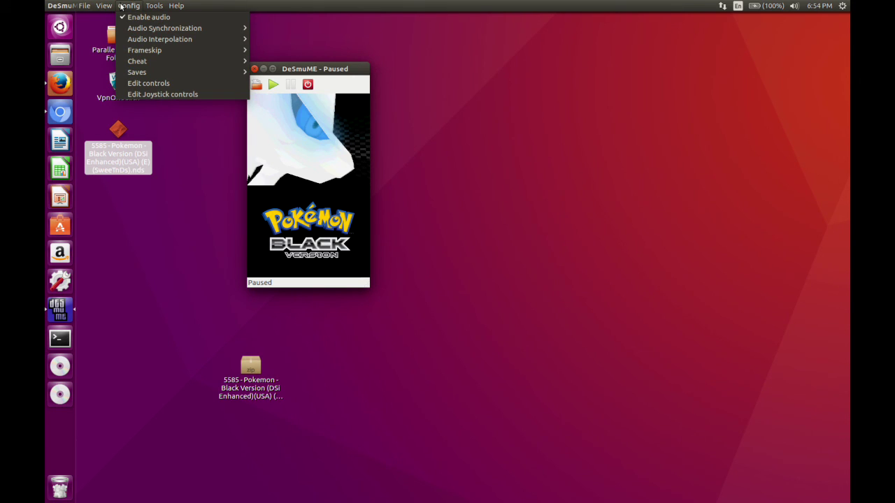
left_click(274, 49)
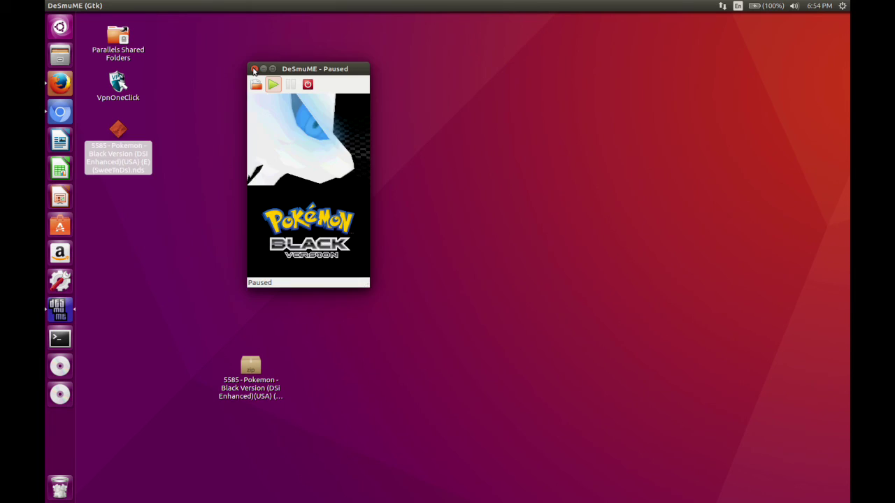
Close the DeSmuME emulator with the paused Pokemon Black game and return to the empty desktop.
left_click(254, 70)
left_click(254, 83)
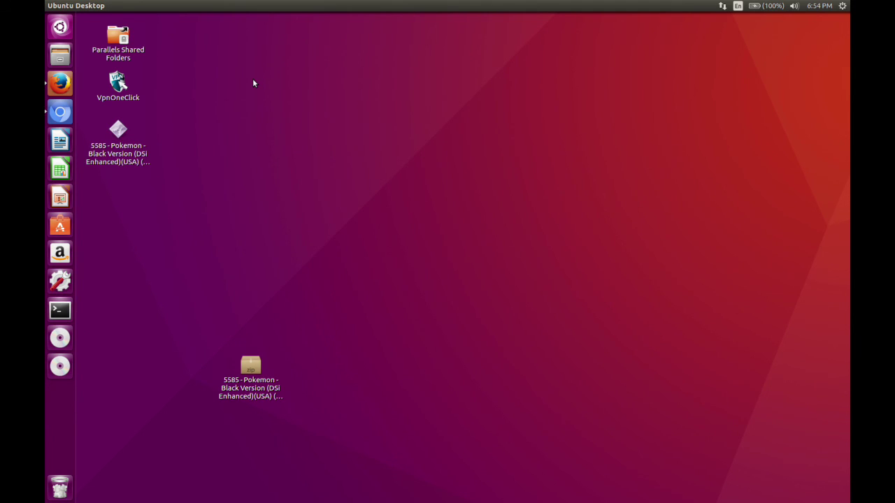